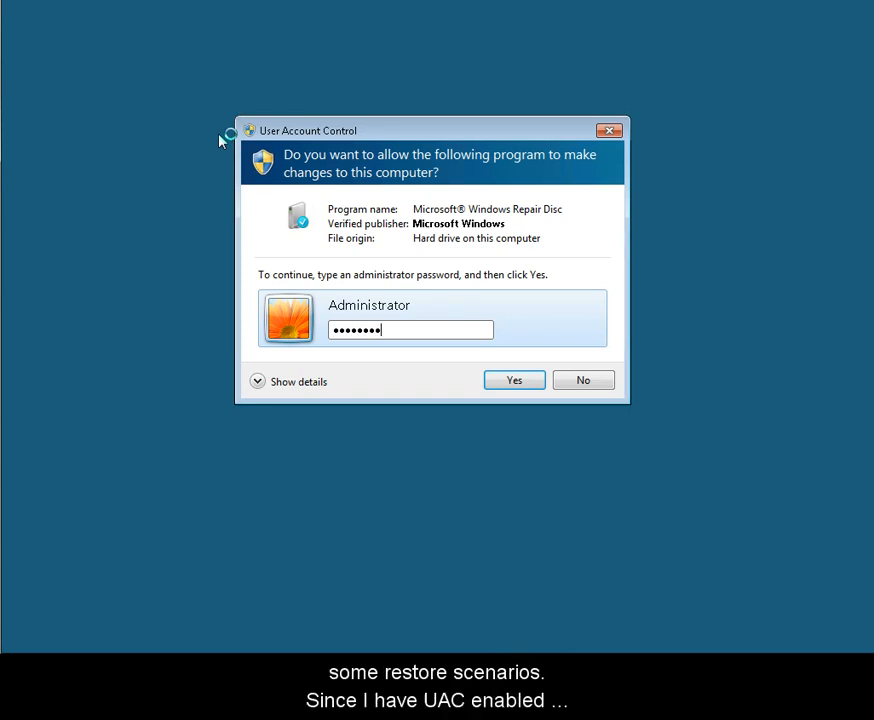
# Approve the elevation request, create a system repair disc on CD Drive (G:), and close the repair disc dialogs.
pyautogui.click(523, 386)
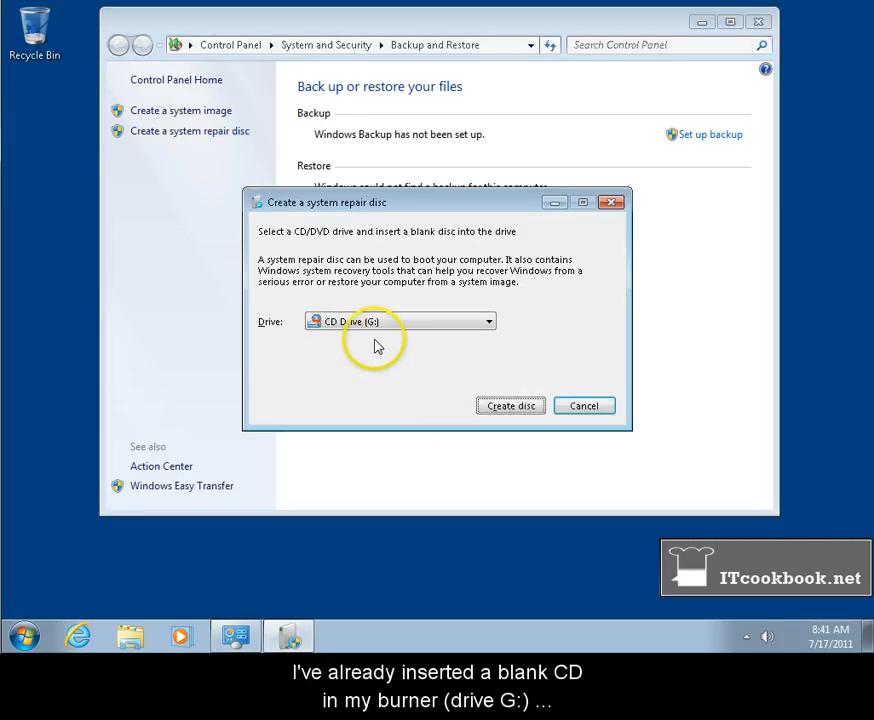
pyautogui.click(512, 405)
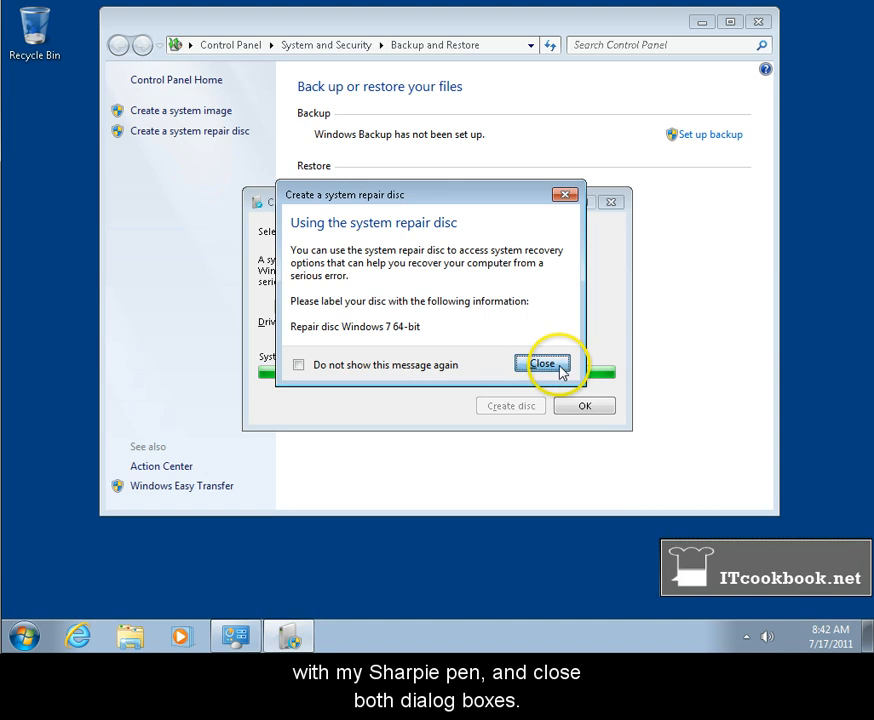
pyautogui.click(556, 368)
pyautogui.click(590, 408)
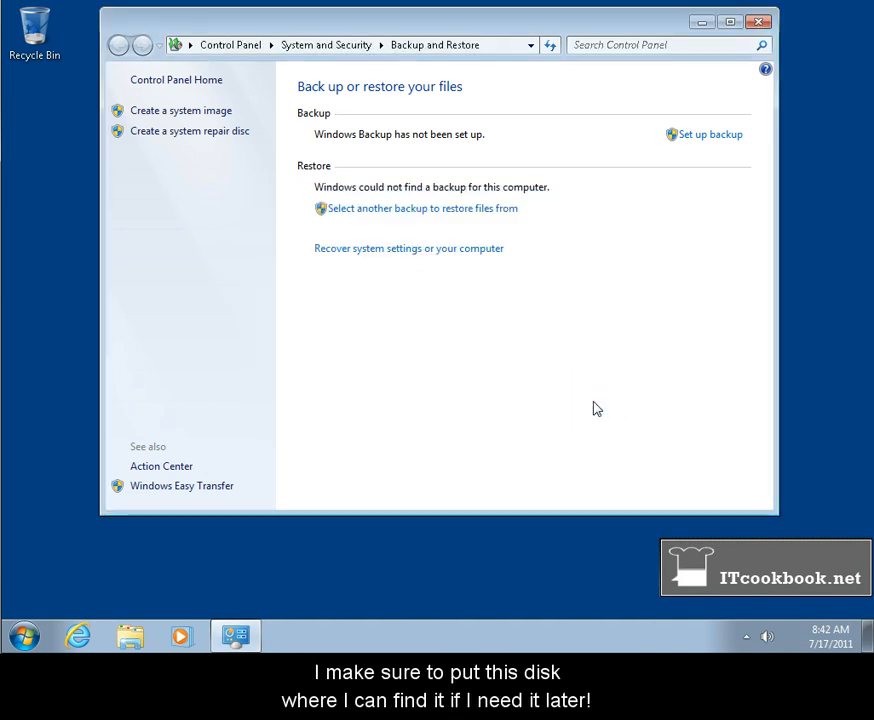
# Start setting up Windows Backup and authorize it with the administrator password.
pyautogui.press('alt')
pyautogui.click(500, 379)
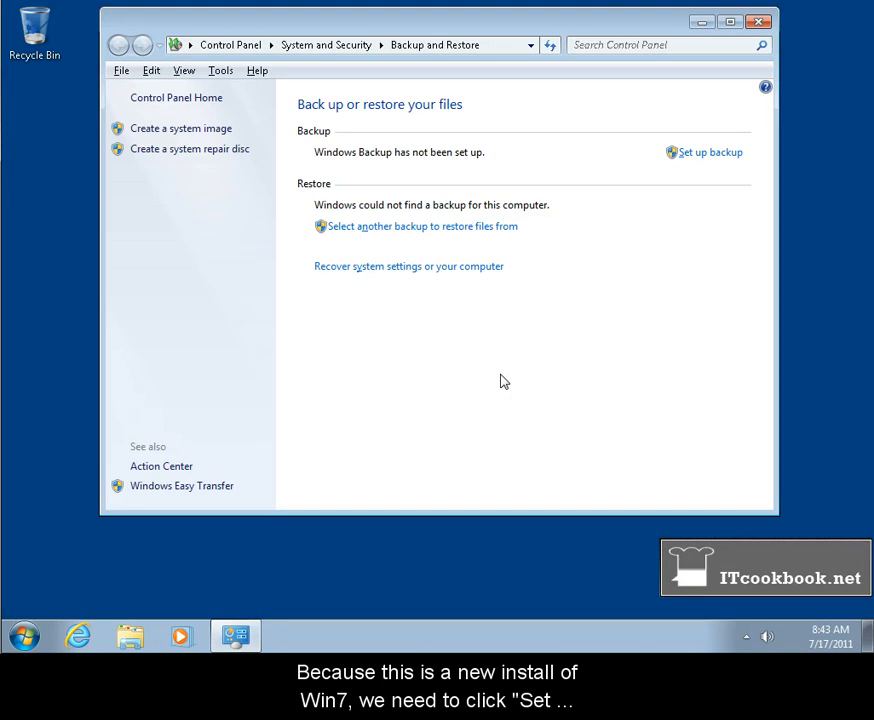
pyautogui.click(715, 158)
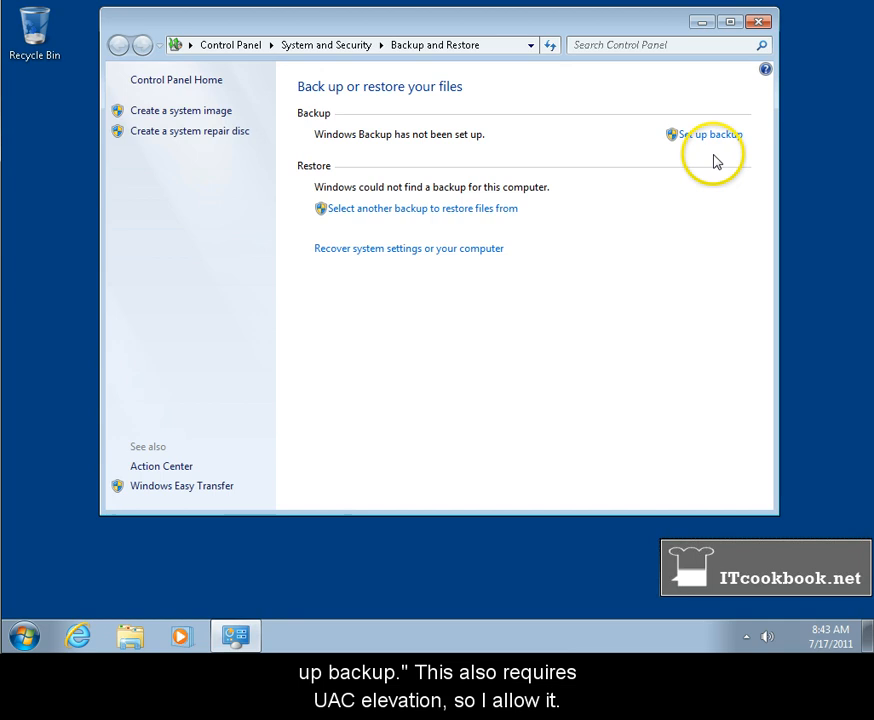
pyautogui.click(715, 140)
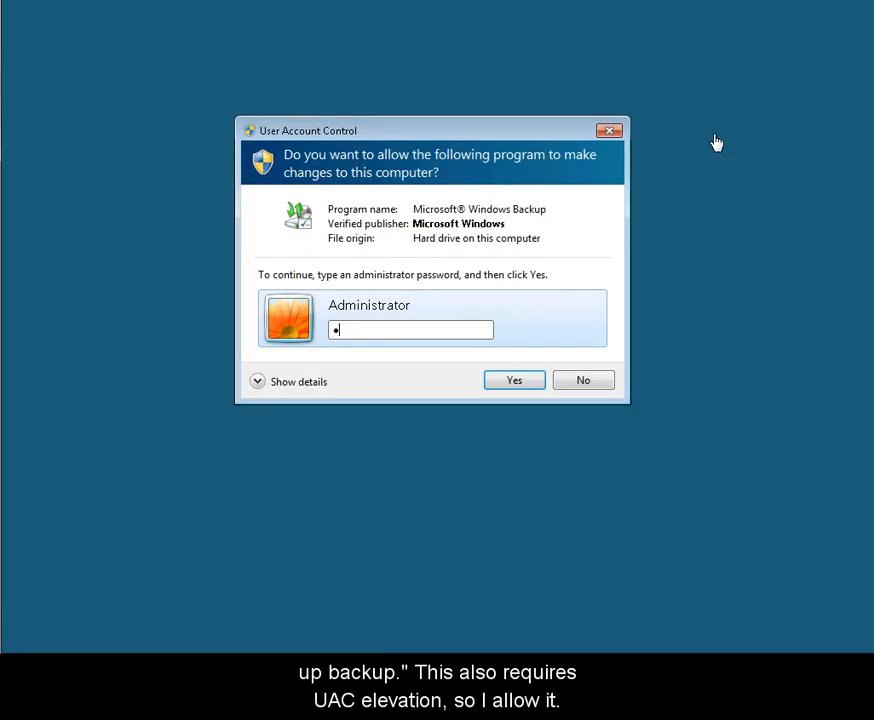
pyautogui.press('Return')
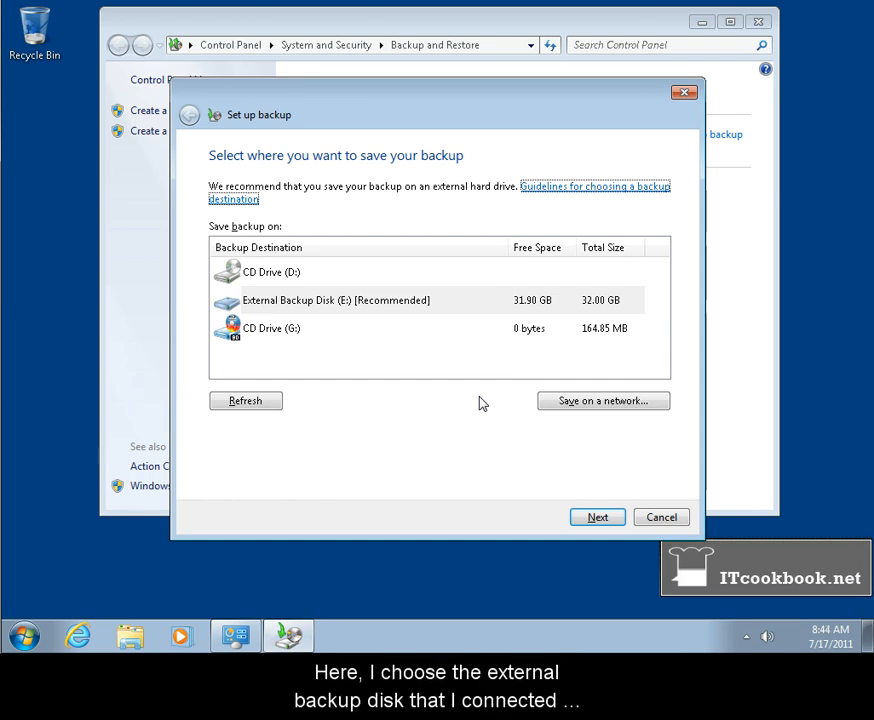
# Choose External Backup Disk (E:) as the backup destination and opt to select the backup contents manually with "Let me choose".
pyautogui.click(486, 312)
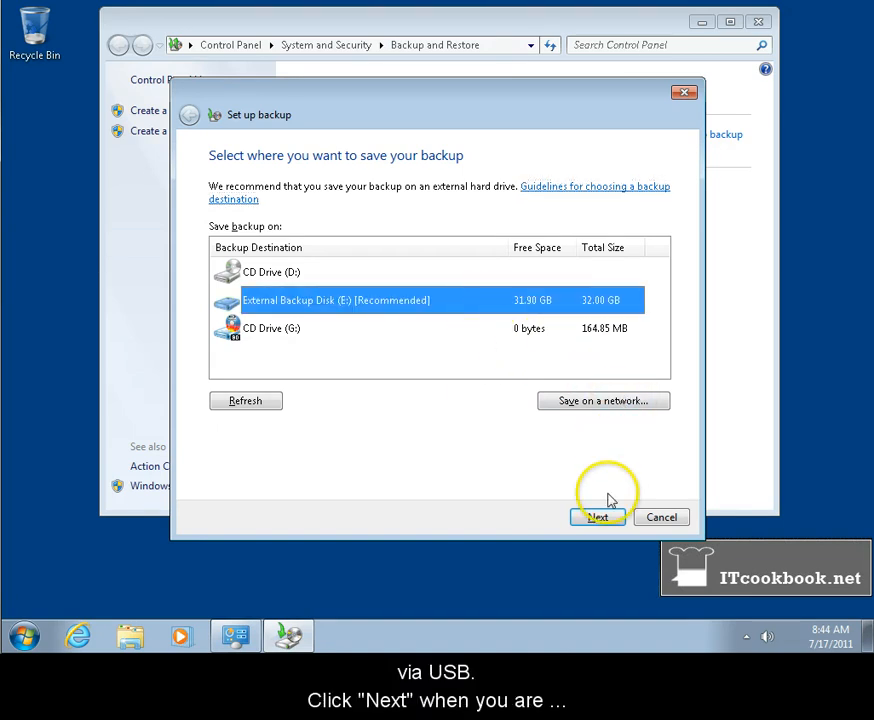
pyautogui.click(601, 522)
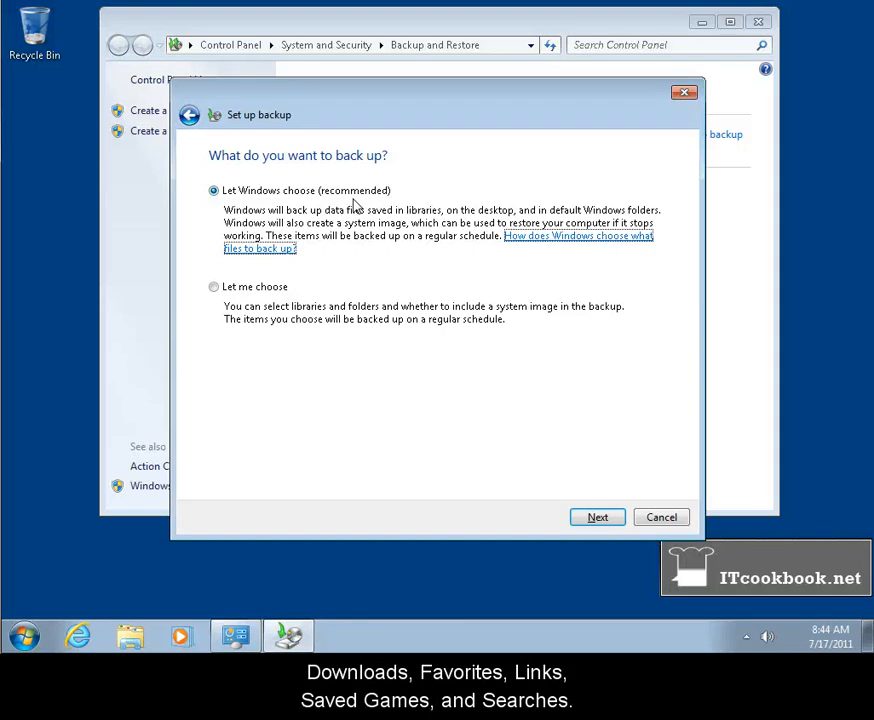
pyautogui.click(347, 198)
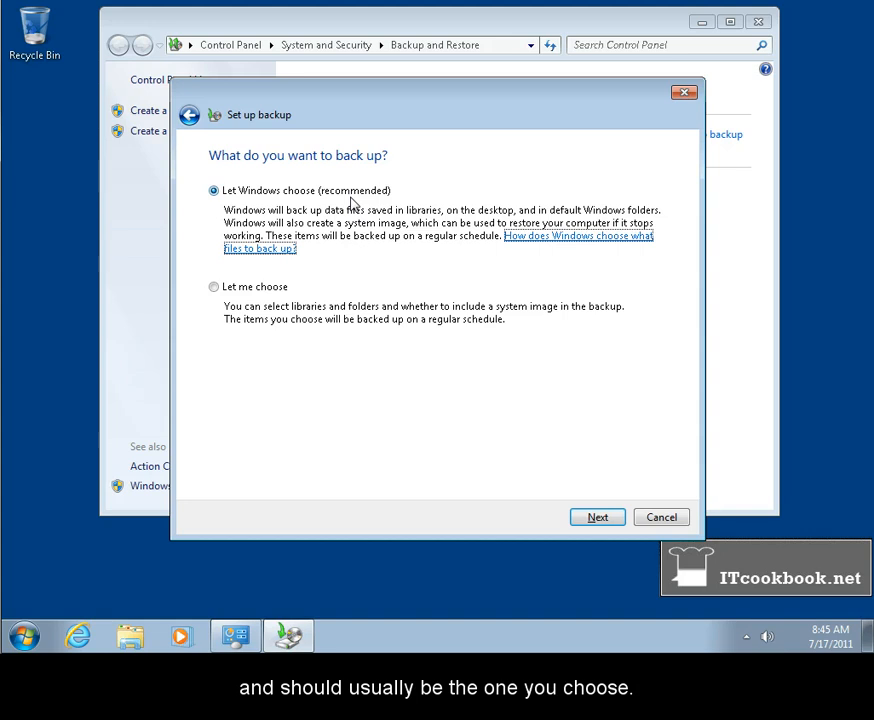
pyautogui.click(345, 194)
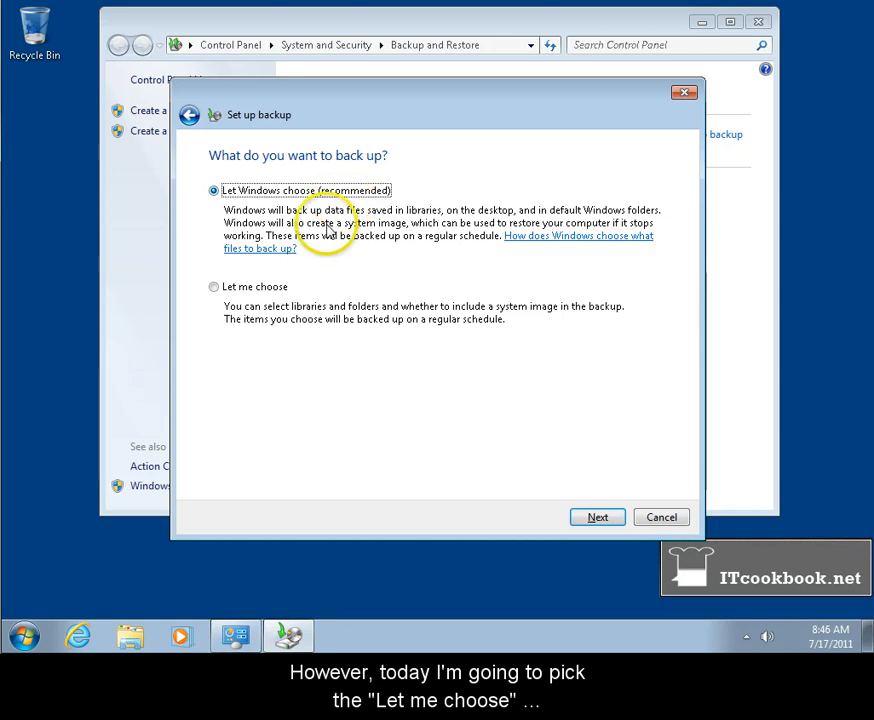
pyautogui.click(214, 288)
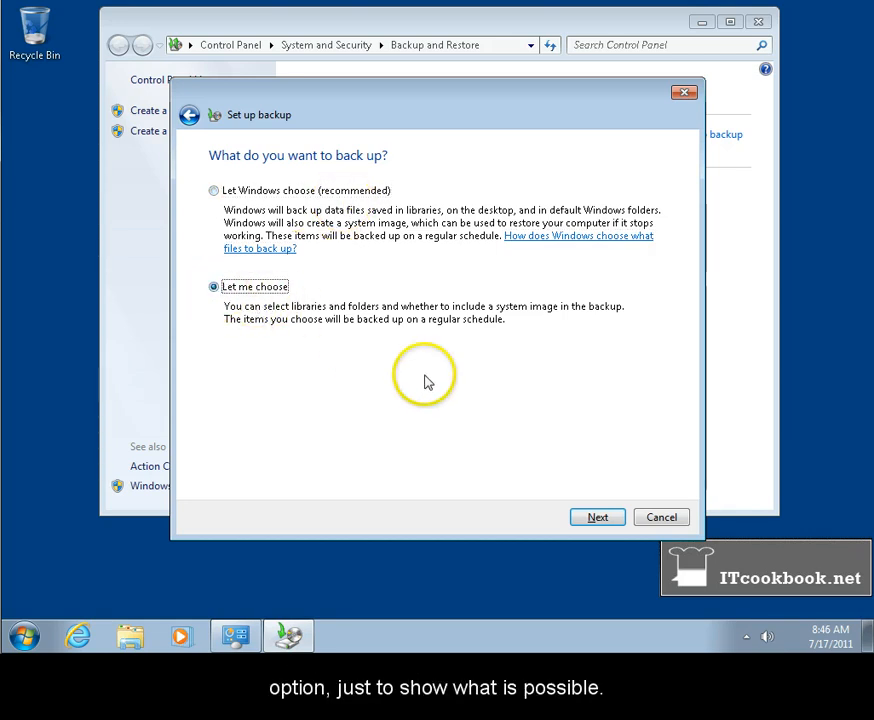
pyautogui.click(614, 524)
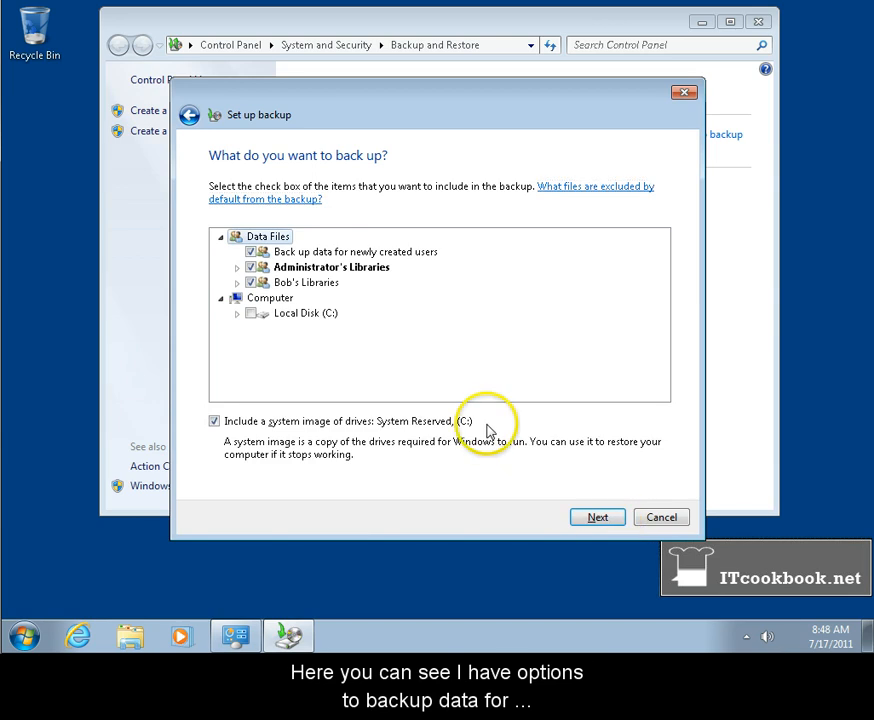
pyautogui.click(250, 282)
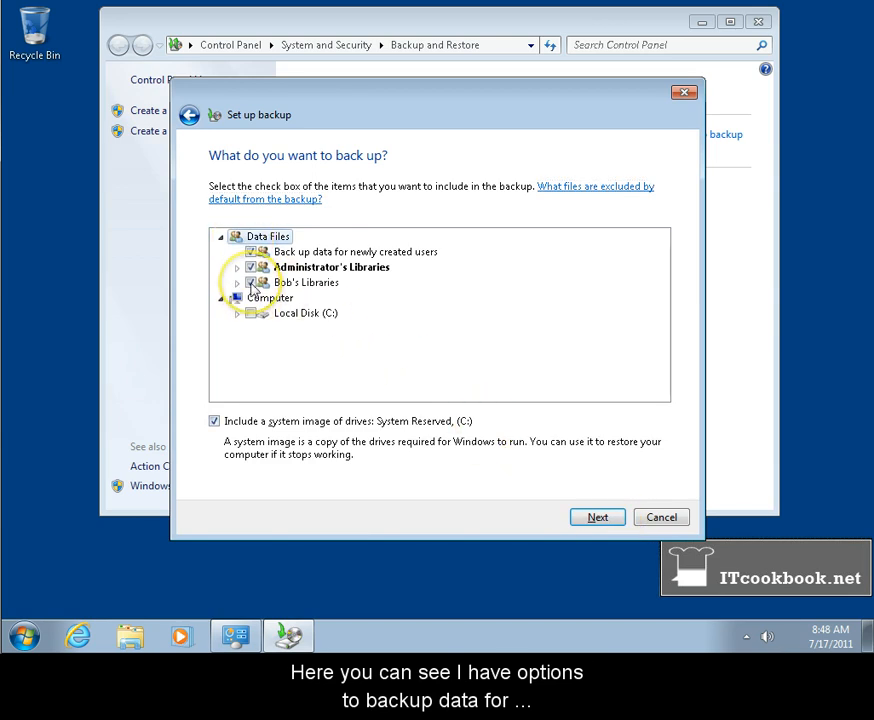
pyautogui.click(250, 267)
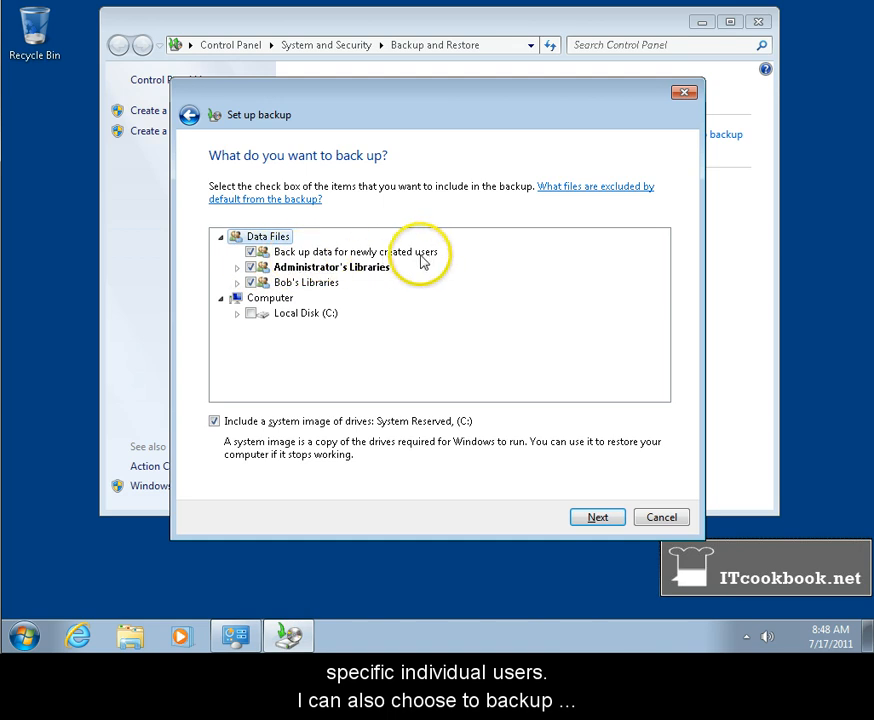
pyautogui.click(250, 253)
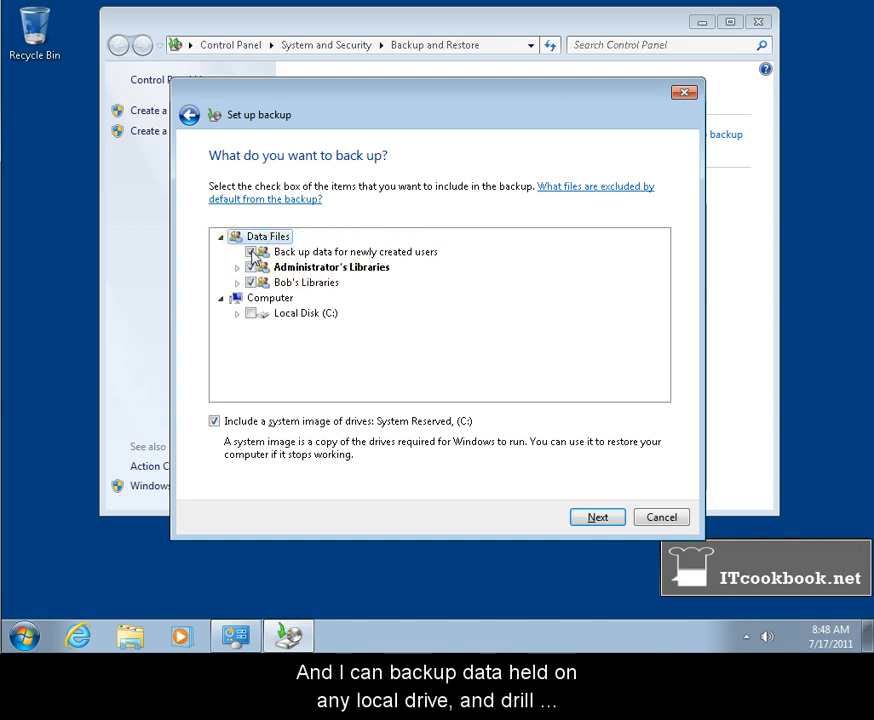
# Include all folders of Local Disk (C:) in the backup, but exclude the IdentityCRL folder under ProgramData\Microsoft.
pyautogui.click(238, 315)
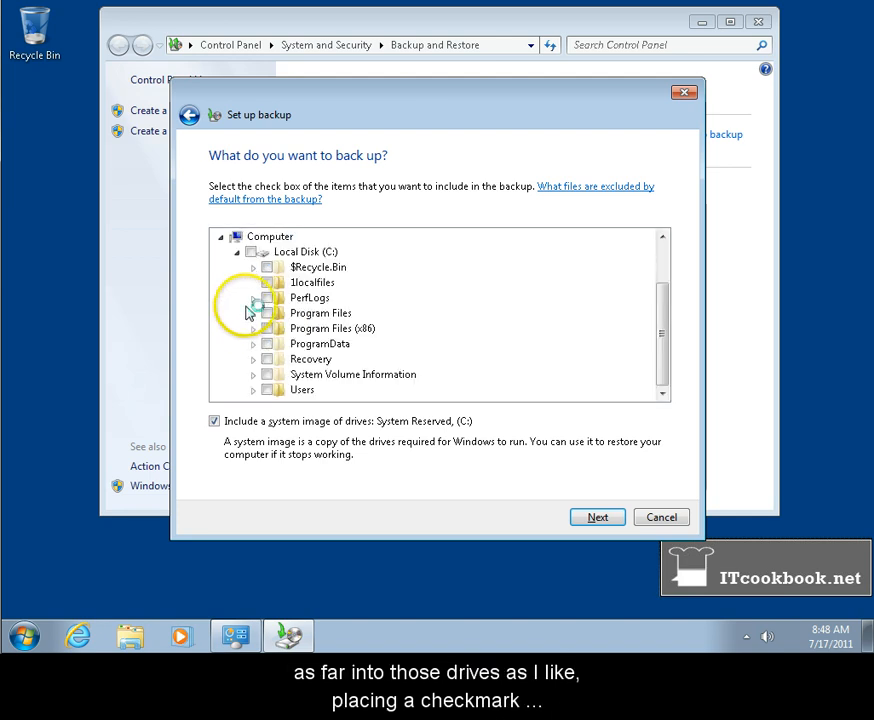
pyautogui.click(249, 252)
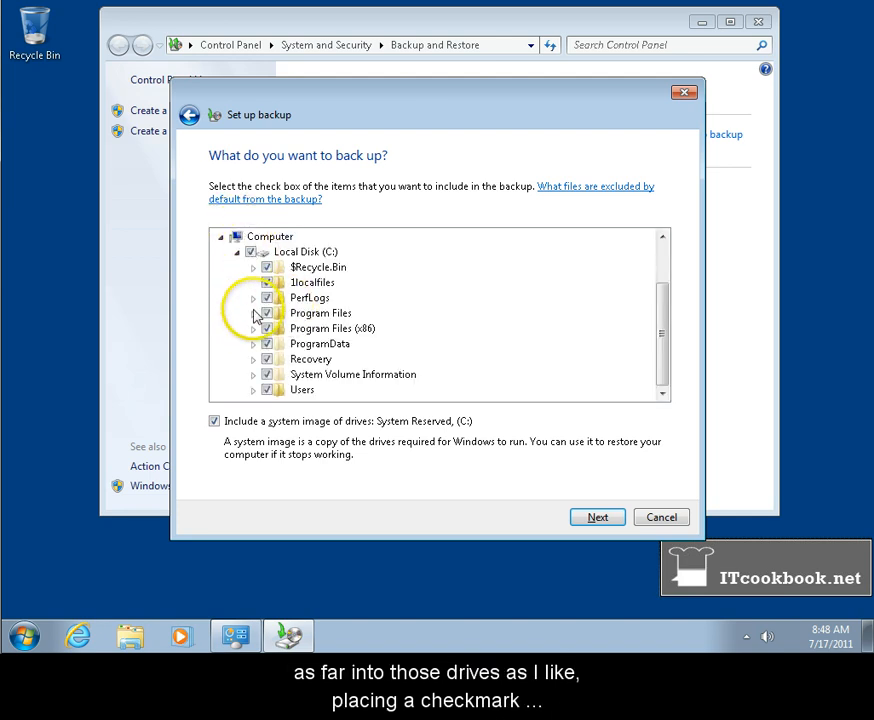
pyautogui.click(254, 344)
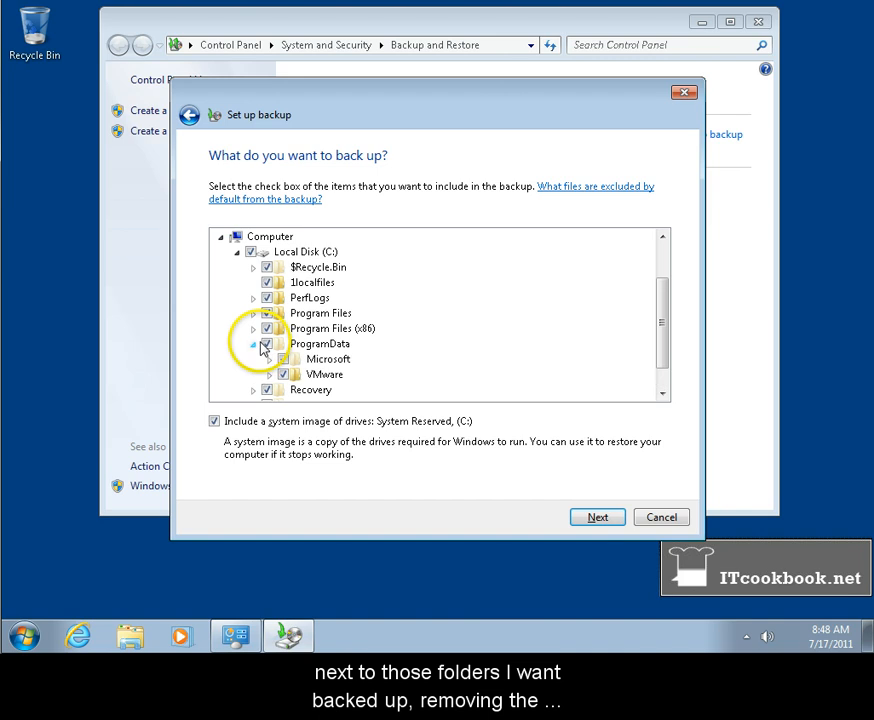
pyautogui.click(270, 359)
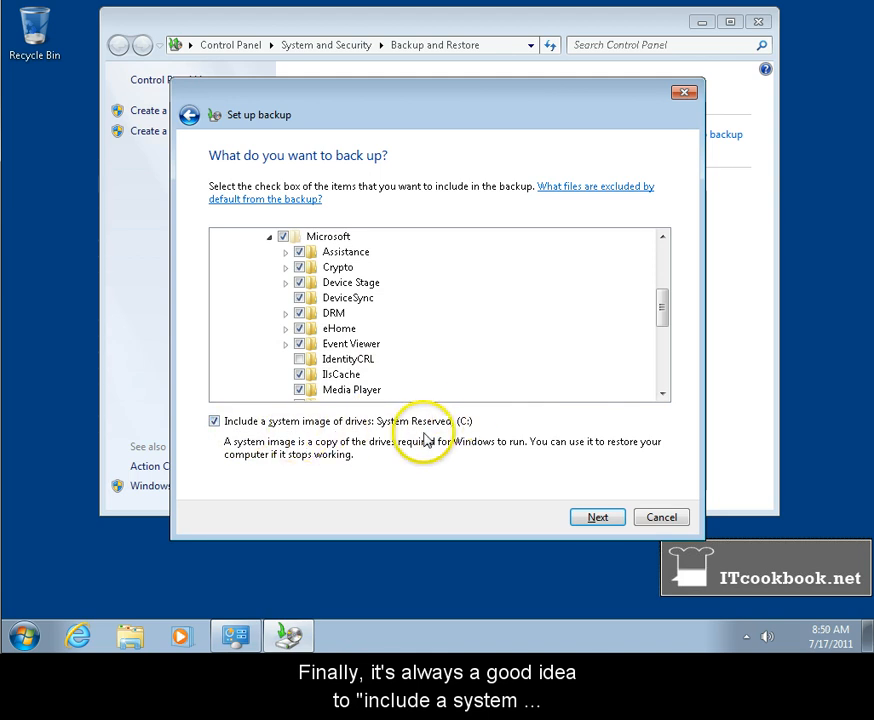
# Make sure a system image of System Reserved and (C:) is included, and proceed to the backup settings review.
pyautogui.click(215, 425)
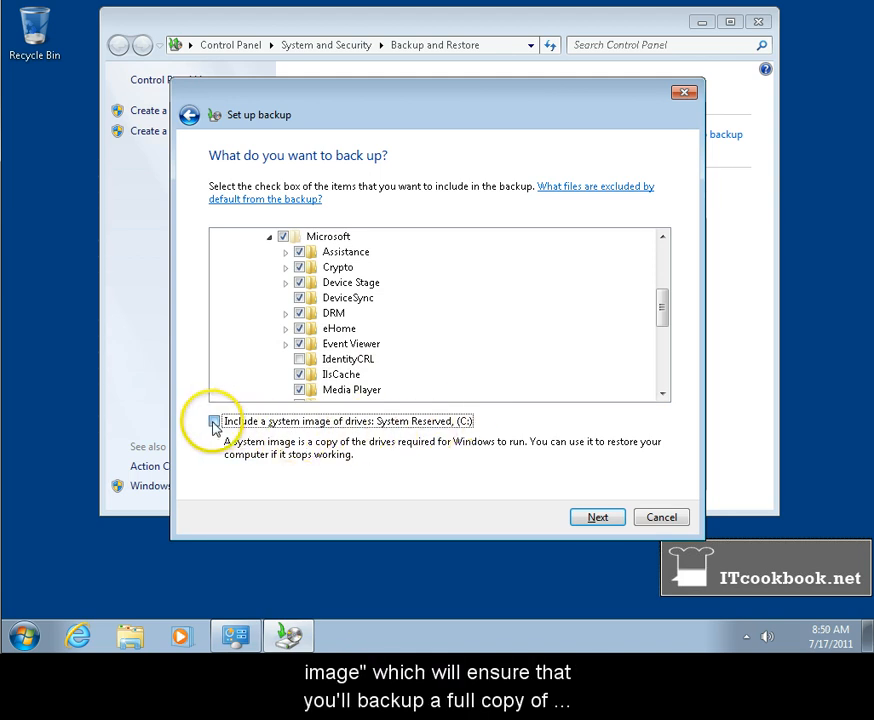
pyautogui.click(215, 425)
pyautogui.click(597, 518)
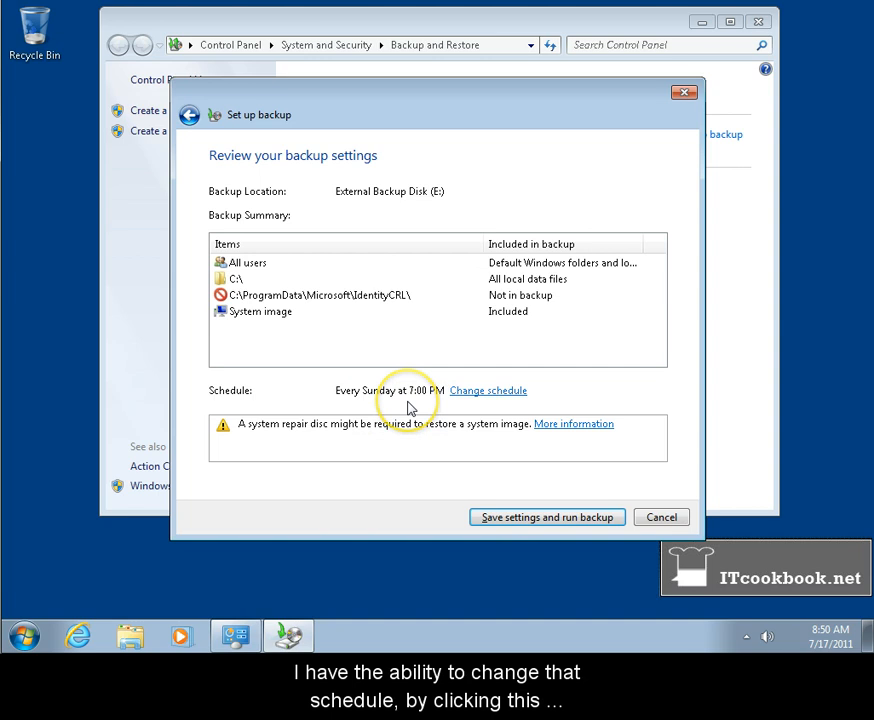
# Open the backup schedule, try the Daily and Monthly frequencies, and set it to Weekly.
pyautogui.click(510, 394)
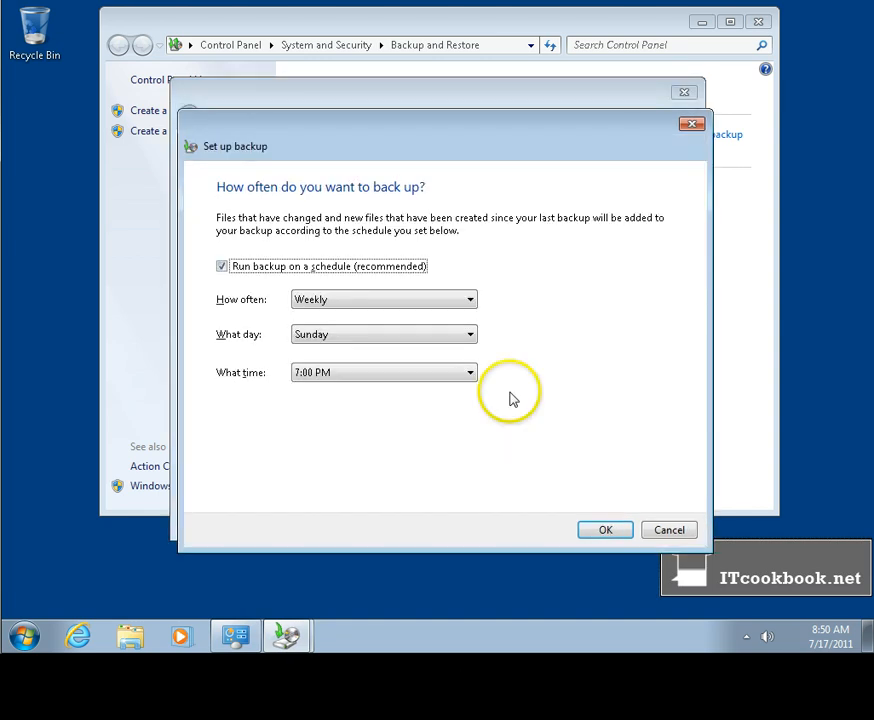
pyautogui.click(445, 301)
pyautogui.click(424, 318)
pyautogui.click(426, 303)
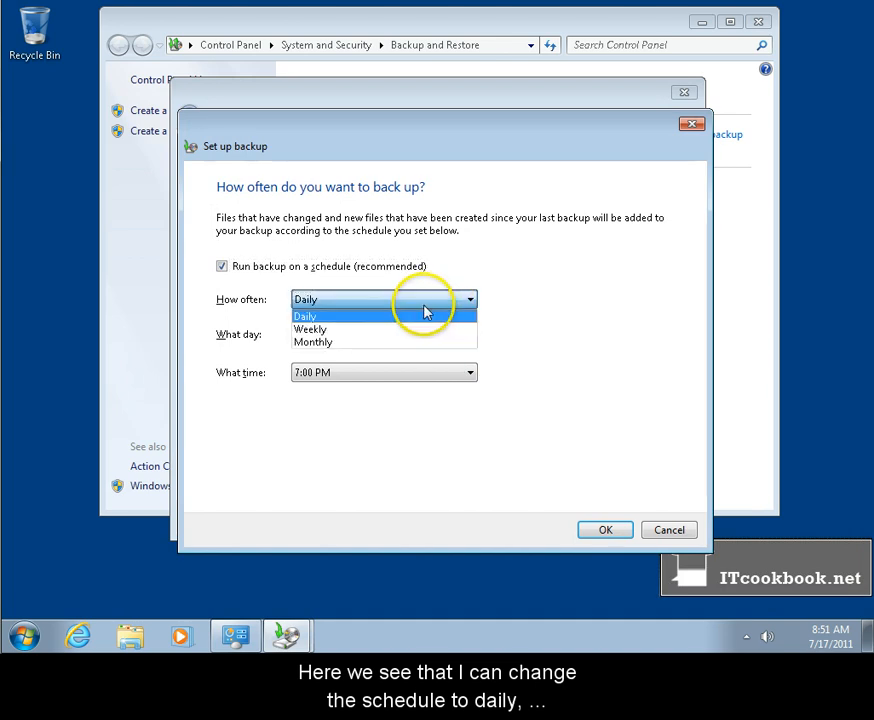
pyautogui.click(413, 330)
pyautogui.click(421, 302)
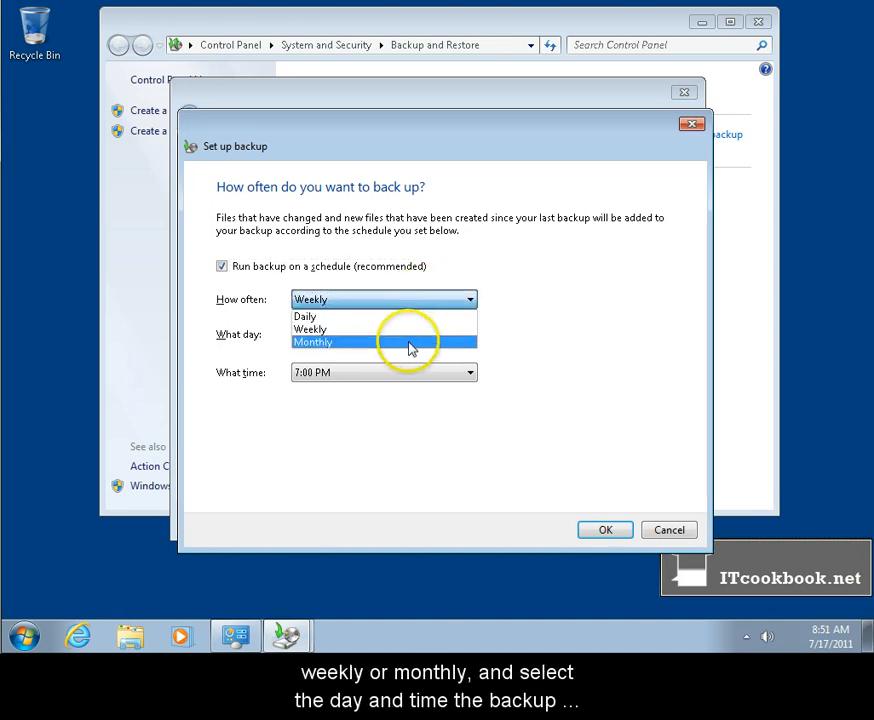
pyautogui.click(409, 342)
pyautogui.click(410, 302)
pyautogui.click(393, 329)
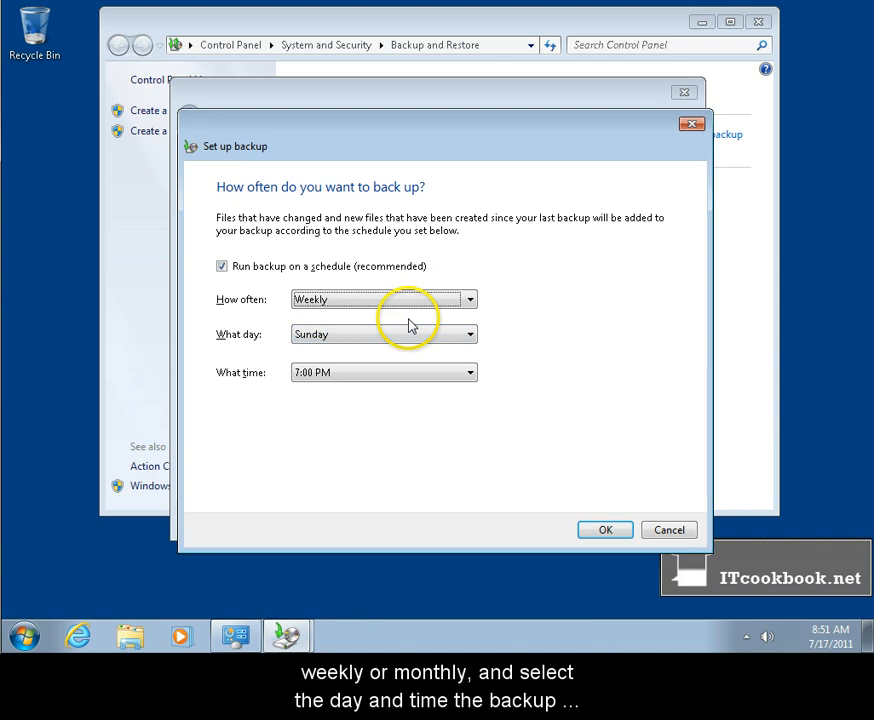
# Confirm the schedule with Sunday at 7:00 PM, and save the settings and run the backup.
pyautogui.click(390, 335)
pyautogui.click(367, 334)
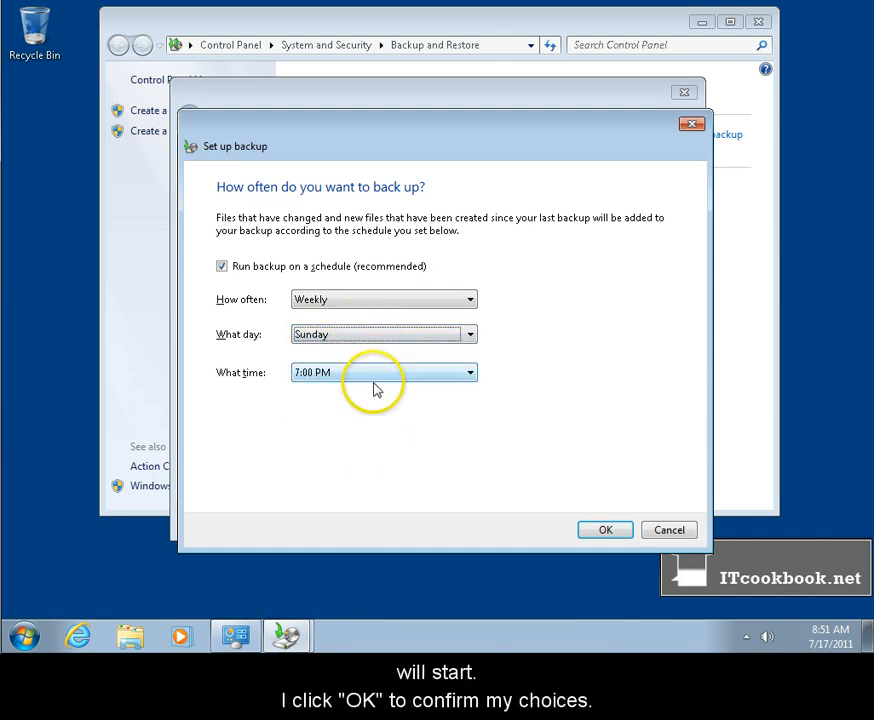
pyautogui.click(376, 374)
pyautogui.click(390, 440)
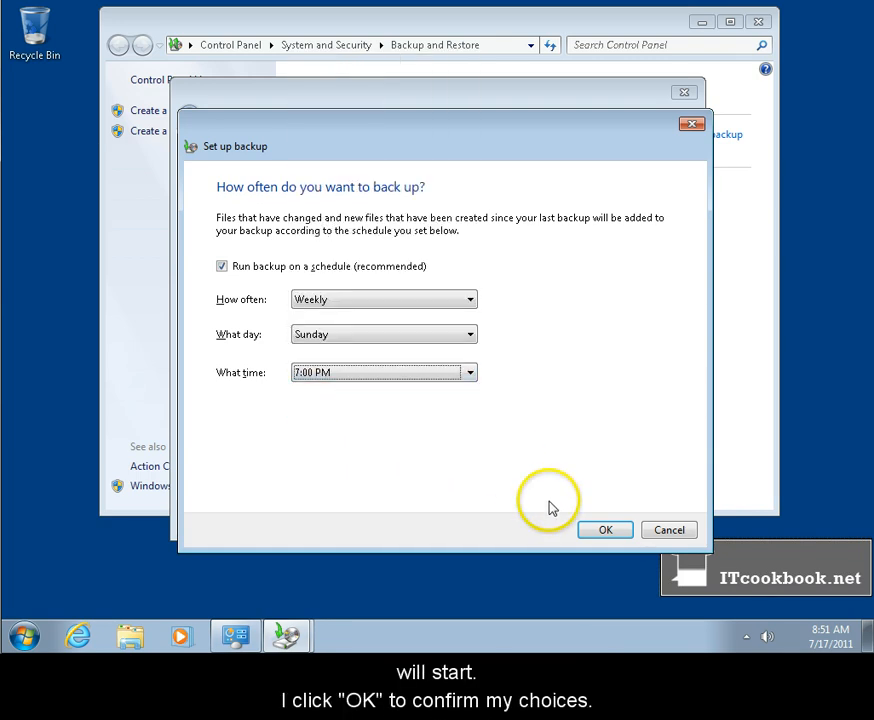
pyautogui.click(601, 531)
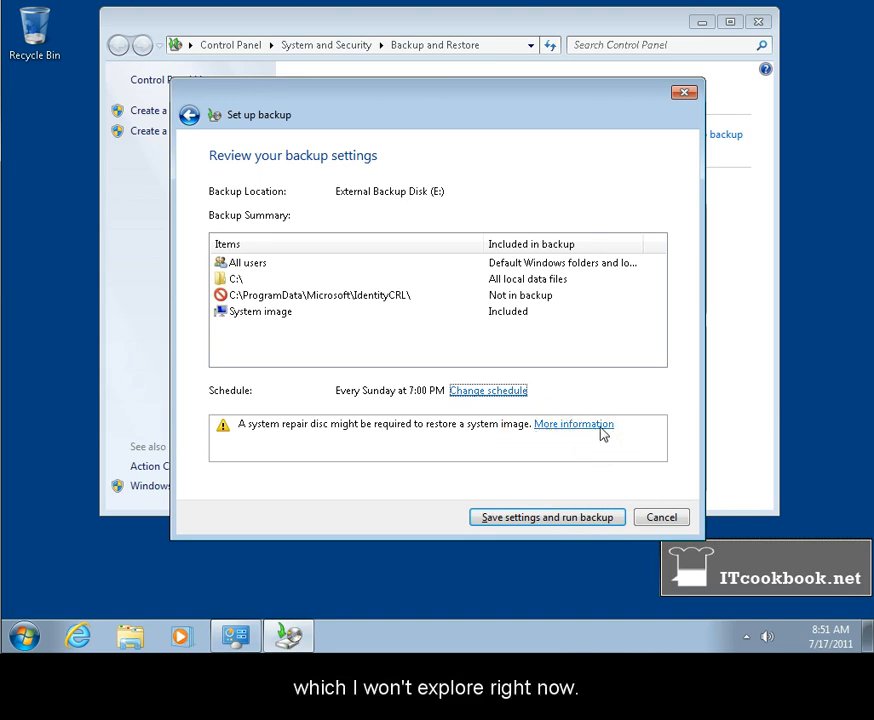
pyautogui.click(590, 517)
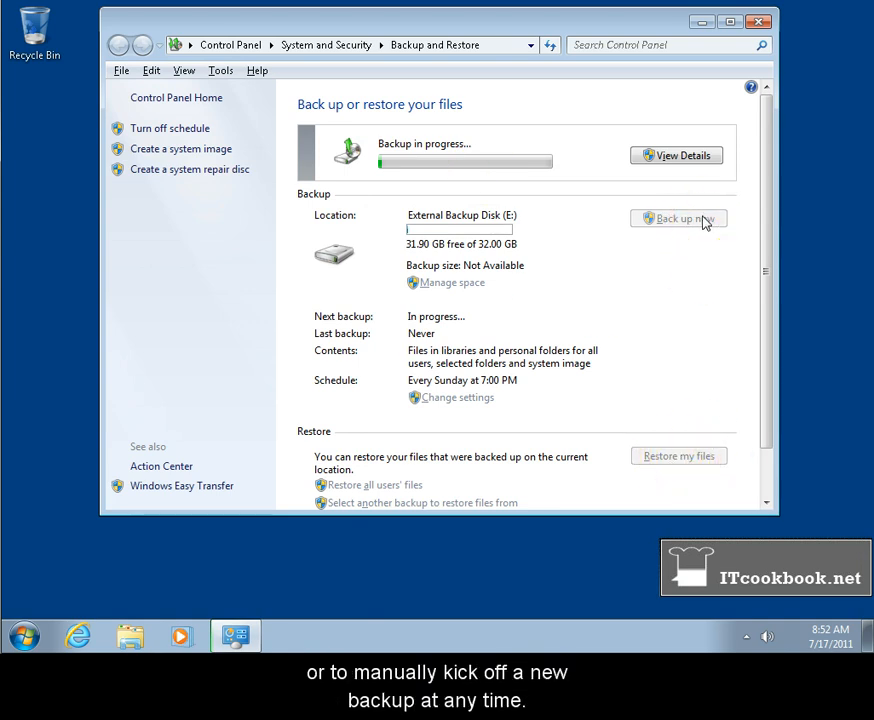
pyautogui.press('alt')
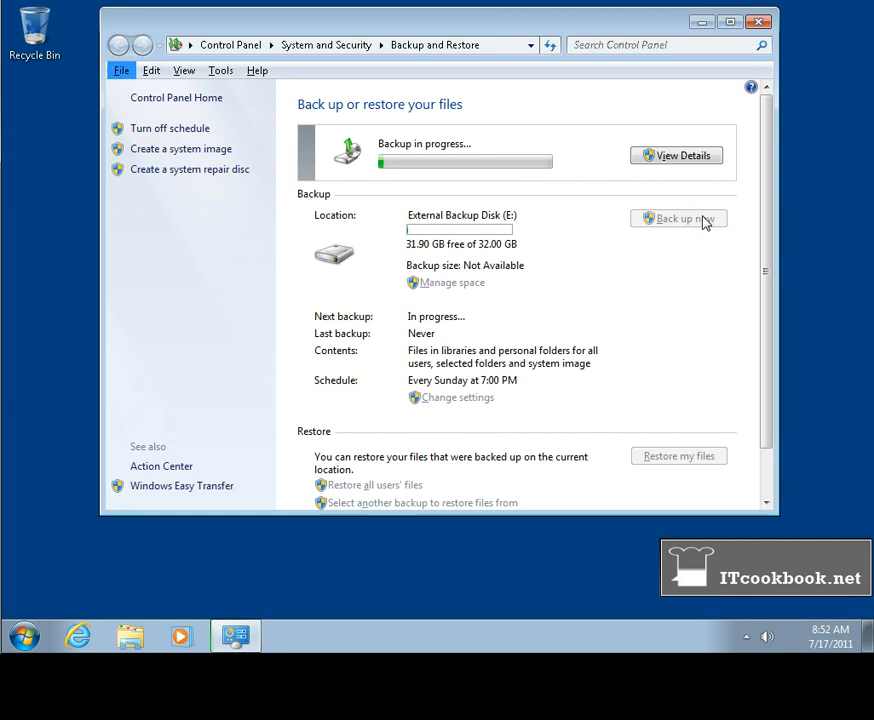